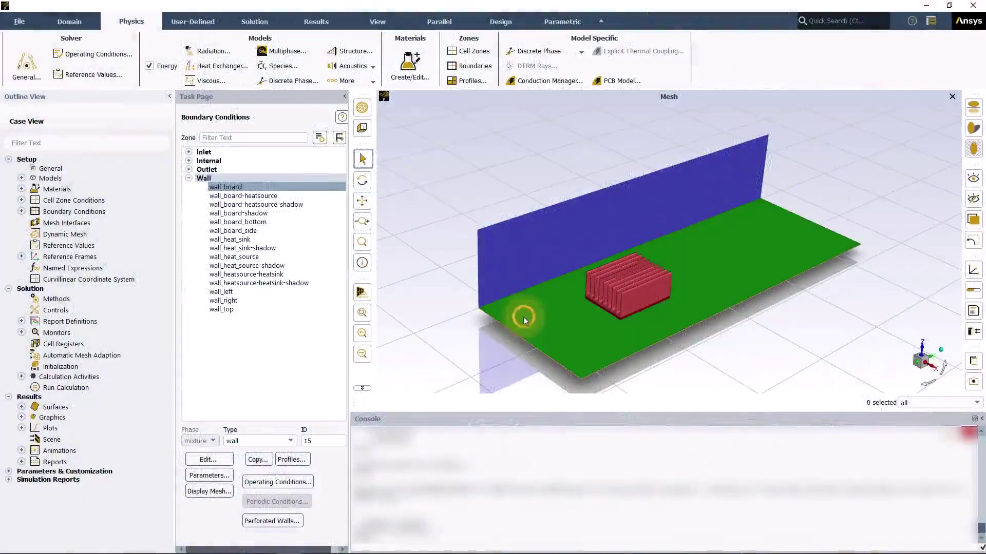
- Give the board wall a 0.001 m thick fr-4 wall in its thermal settings and apply it
click(522, 313)
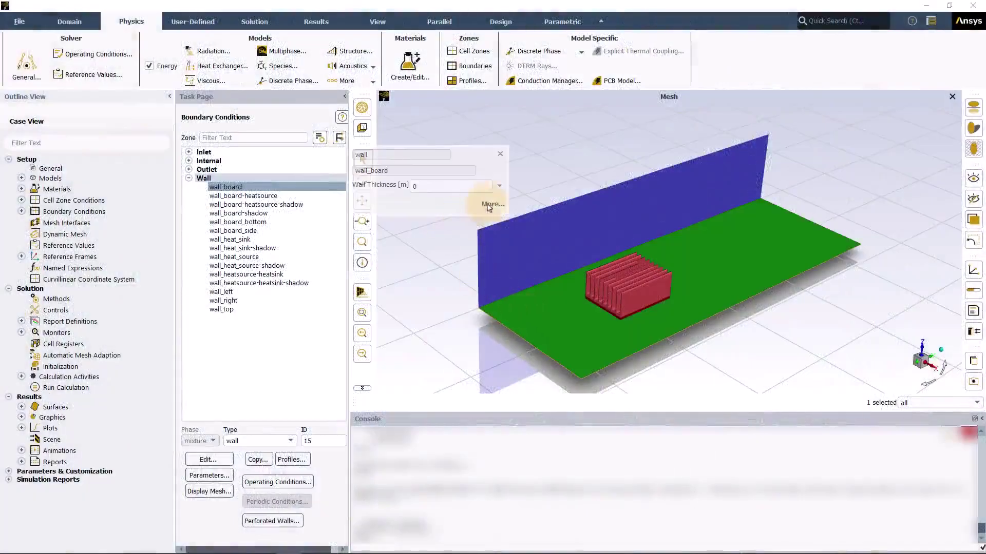
click(488, 205)
click(413, 312)
text(.)
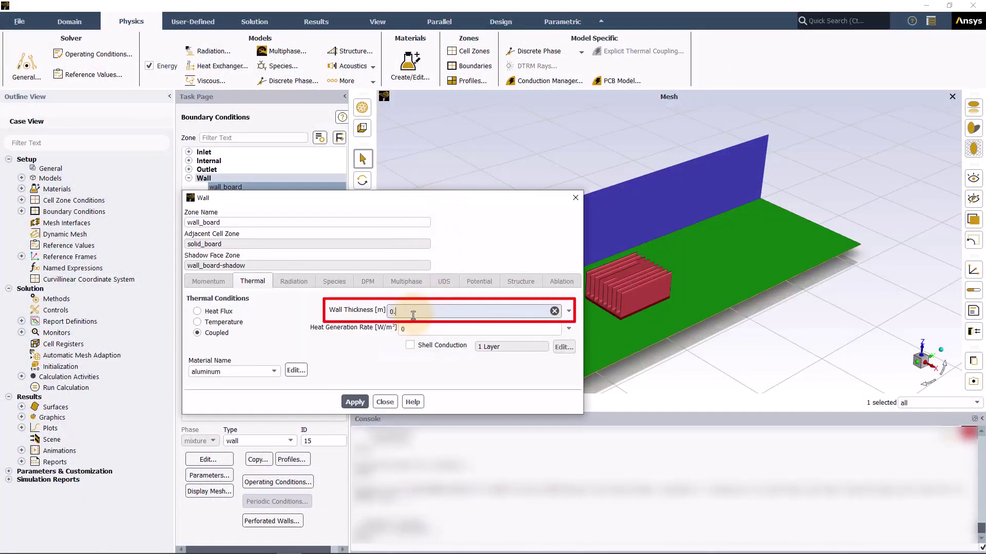
text(001)
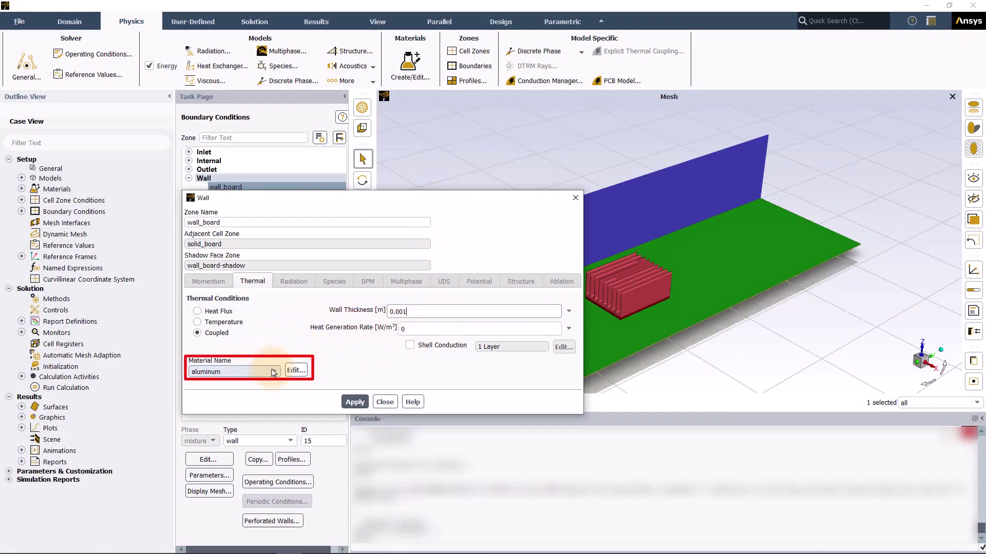
click(273, 373)
click(258, 391)
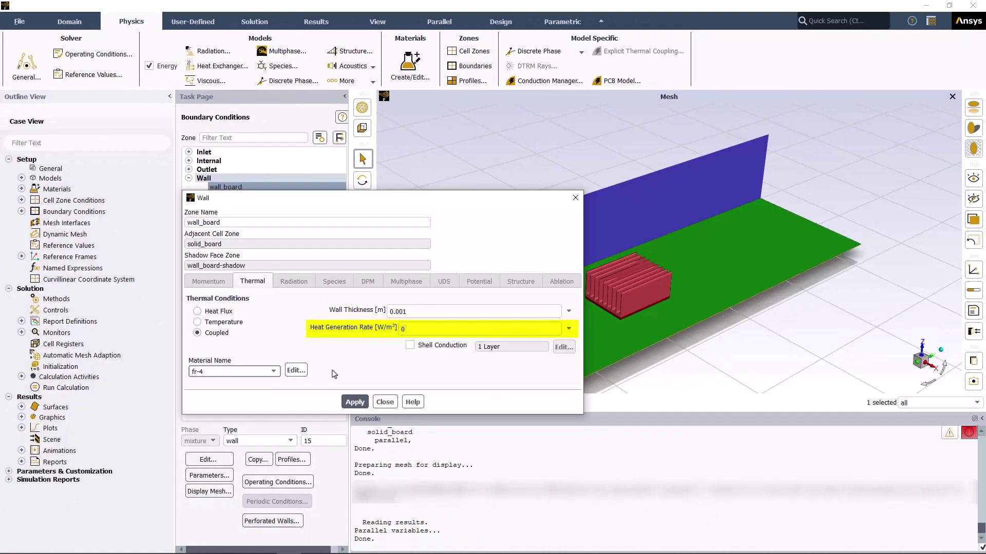
click(334, 373)
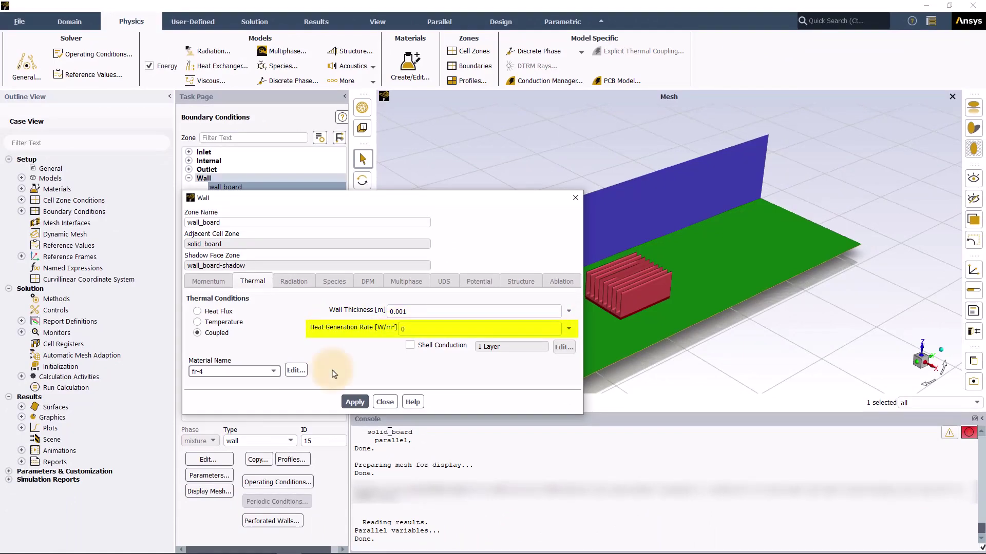
click(358, 400)
click(384, 399)
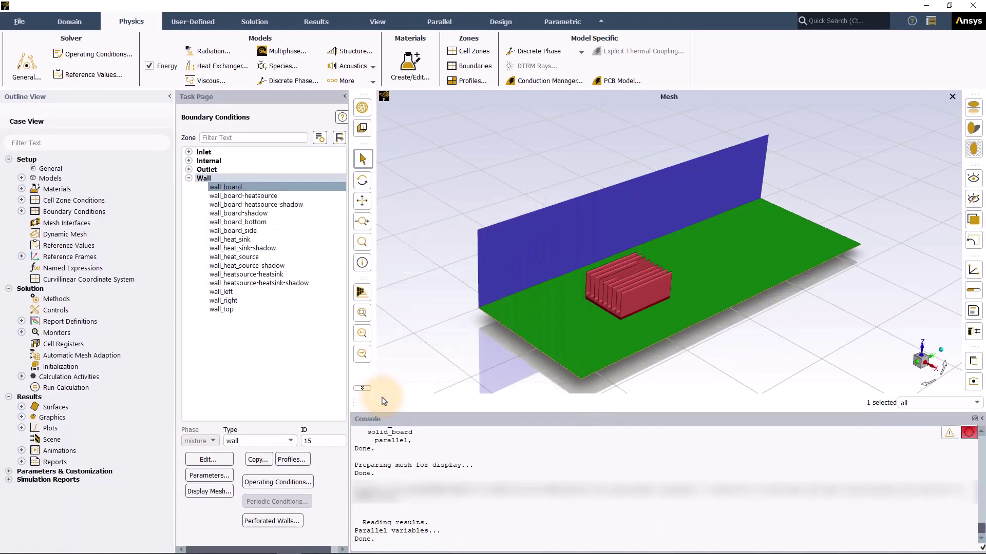
- Compute the wall_board area (0.34032 m²) with a Surface Integrals report, then check the Heat Generation Rate options
click(315, 21)
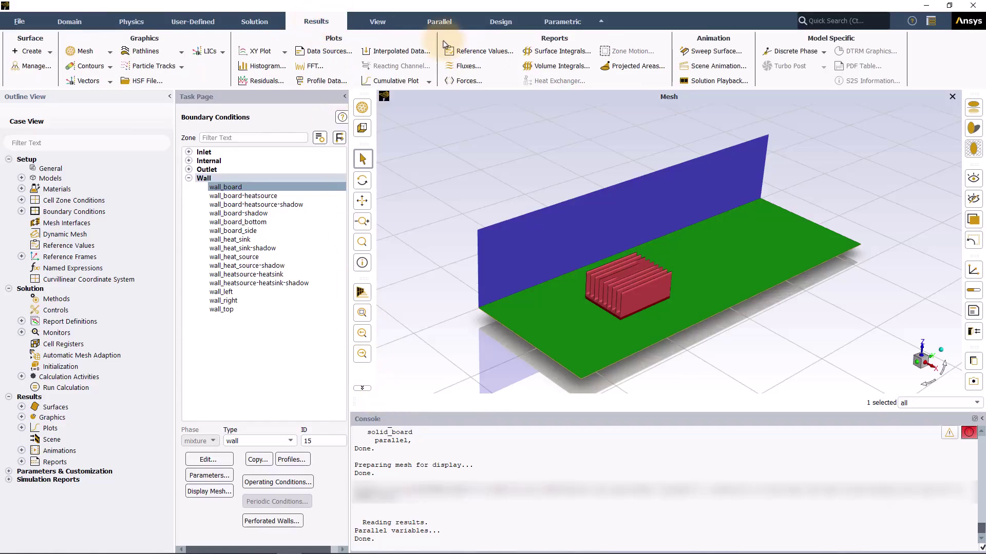
click(555, 51)
drag(450, 265, 457, 197)
click(394, 285)
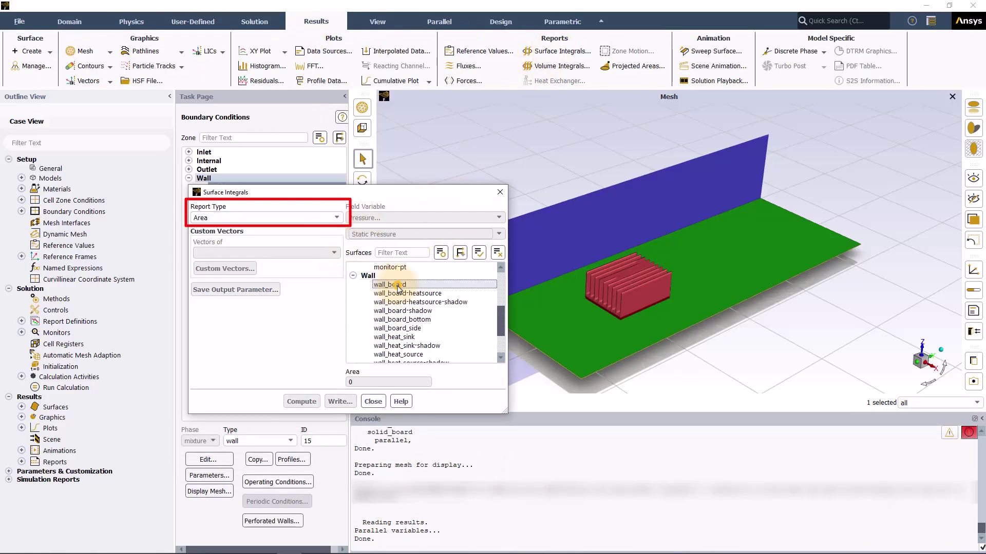
click(394, 285)
click(301, 401)
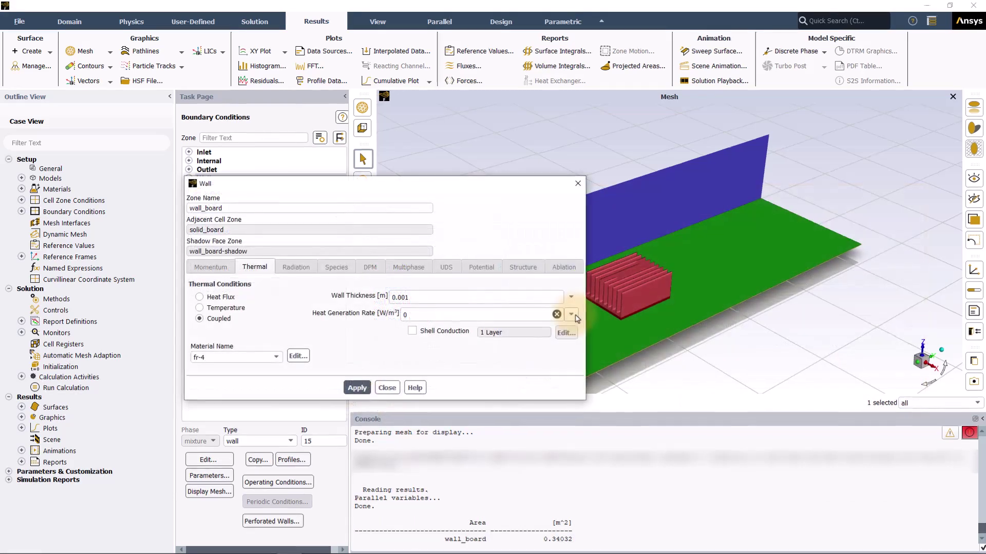
click(571, 315)
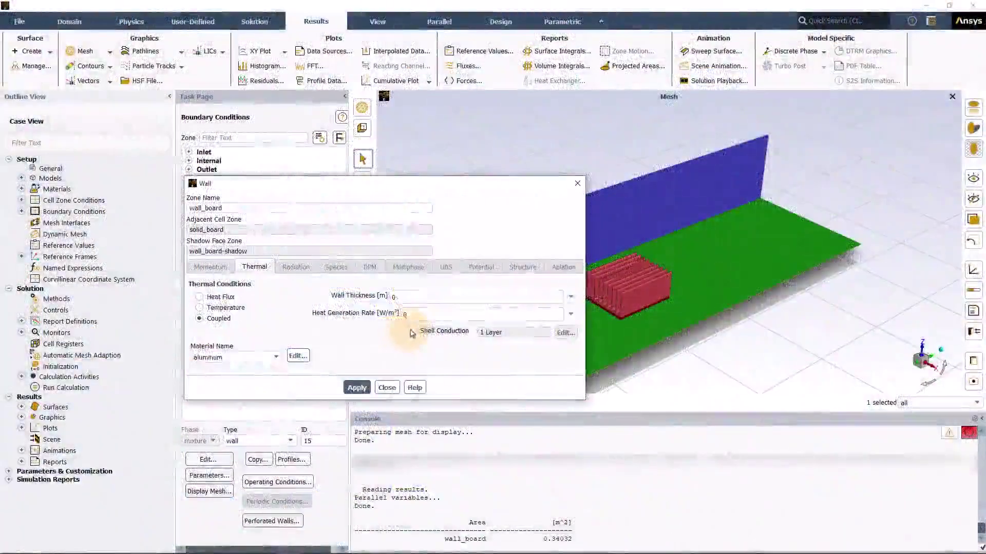
- Enable shell conduction on wall_board and set the conduction layer count to one
click(413, 330)
click(565, 333)
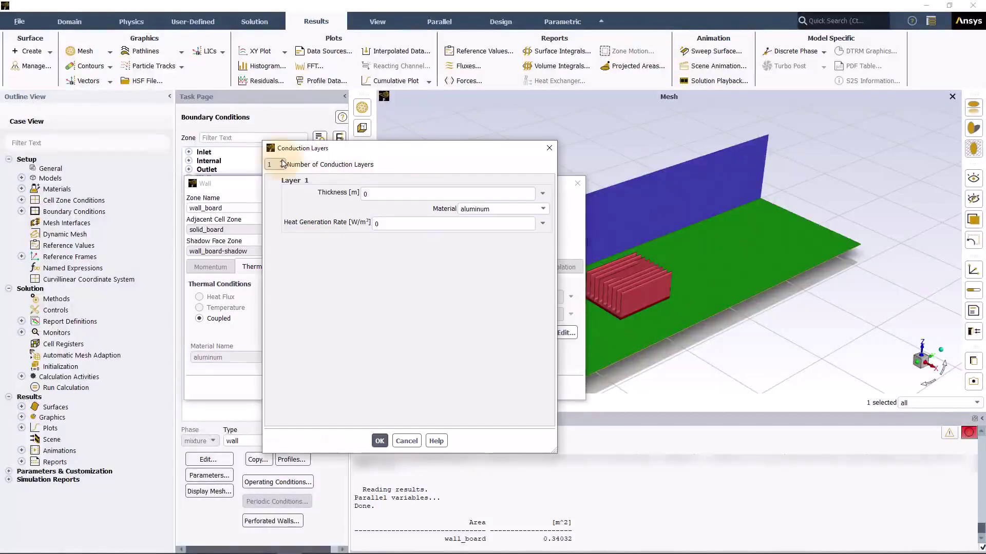
click(282, 162)
click(282, 161)
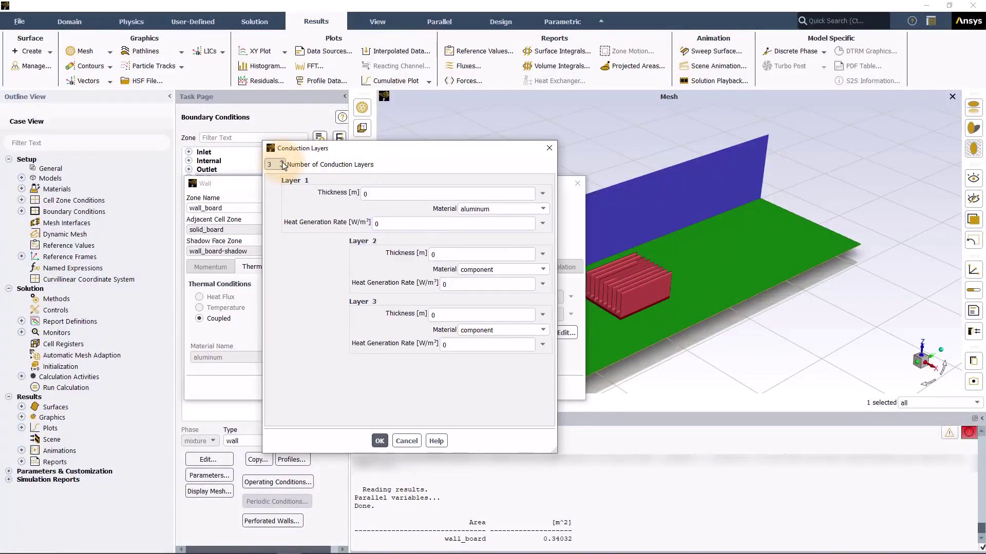
click(282, 167)
click(281, 168)
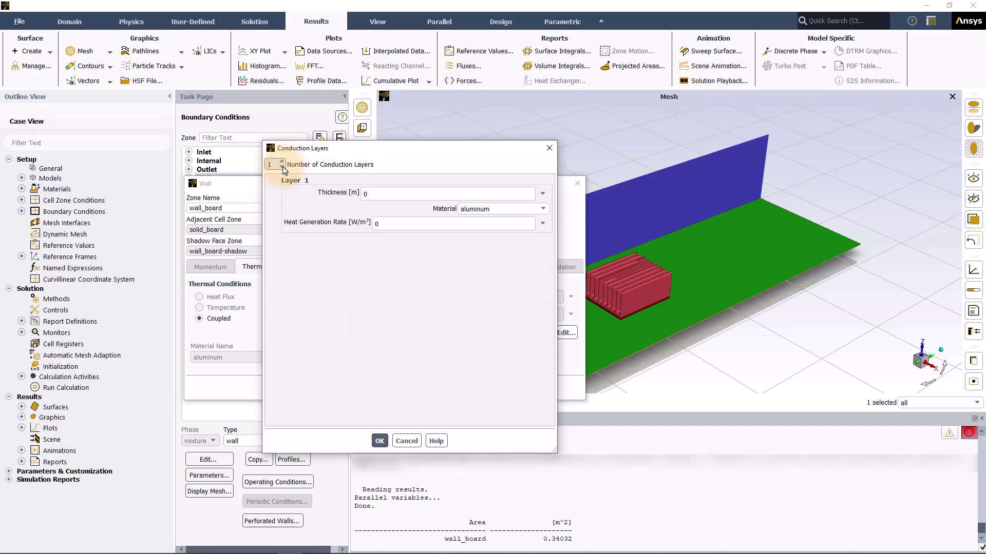
- Make that layer 0.001 m thick copper, then apply and close the wall settings
click(367, 194)
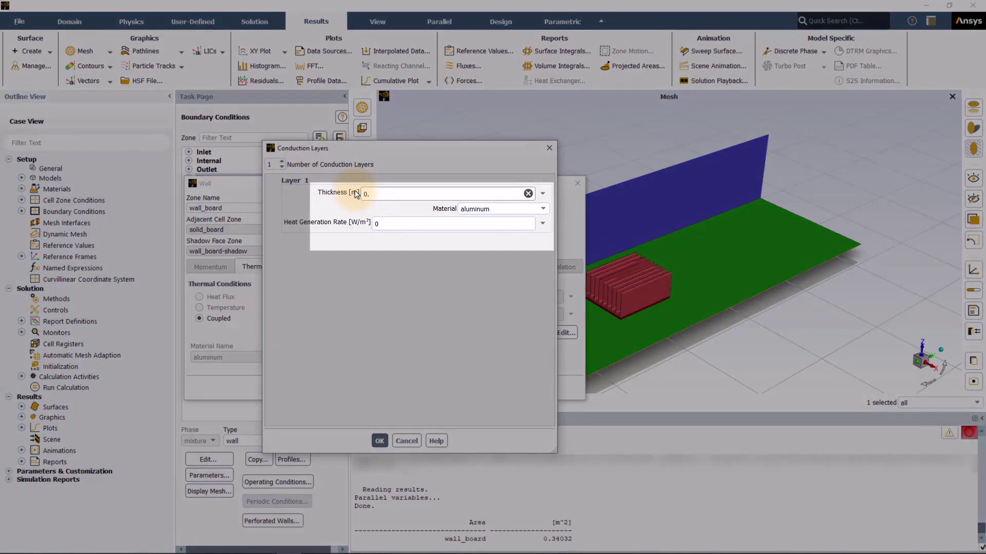
text(.001)
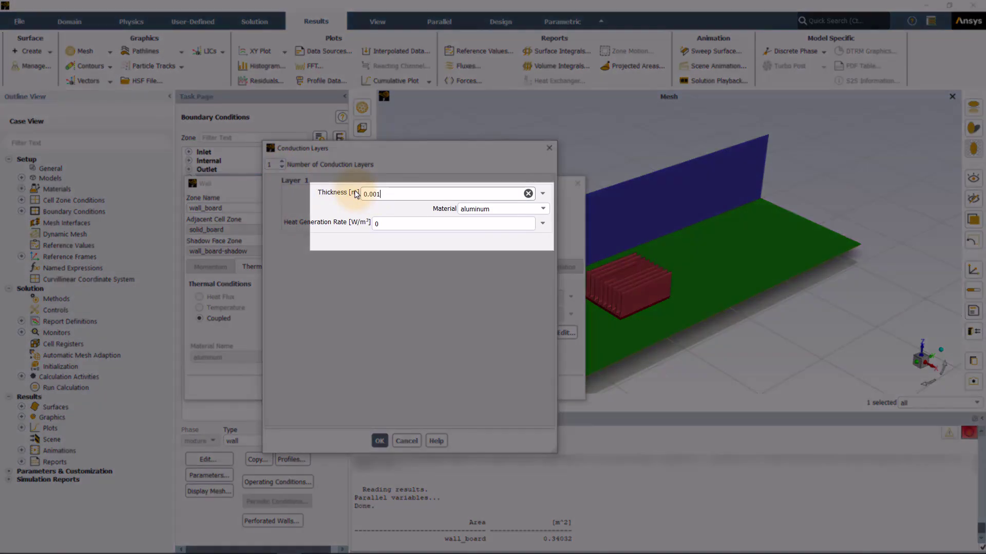
click(542, 209)
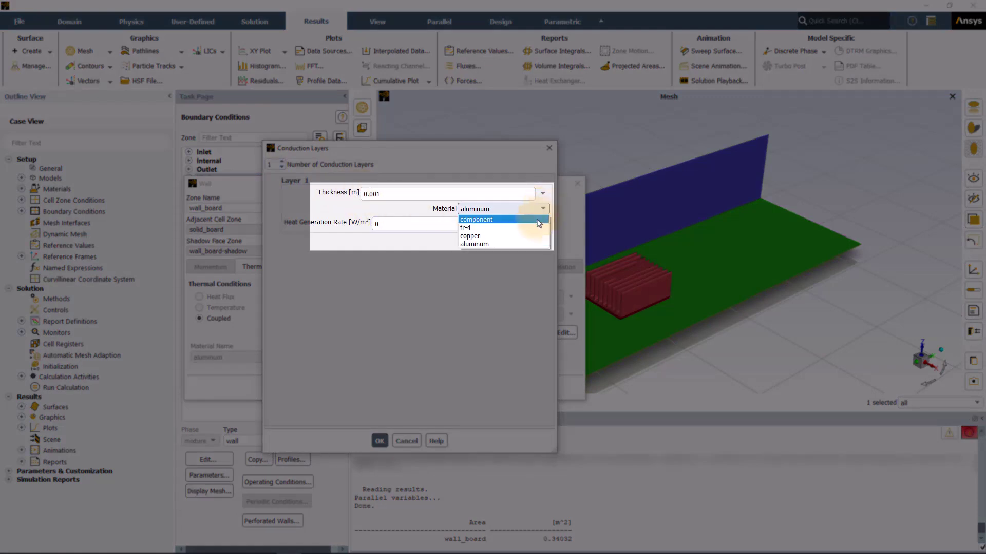
click(531, 236)
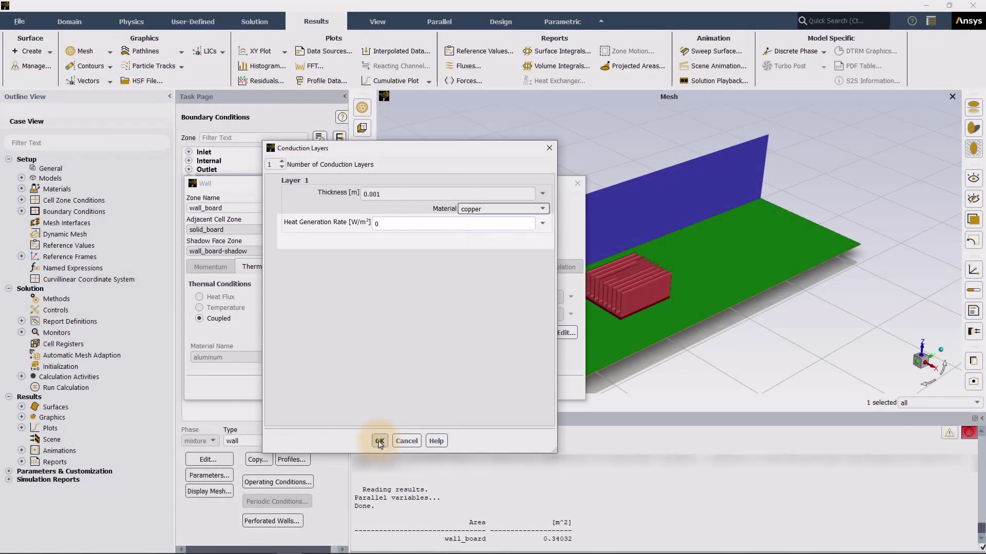
click(378, 442)
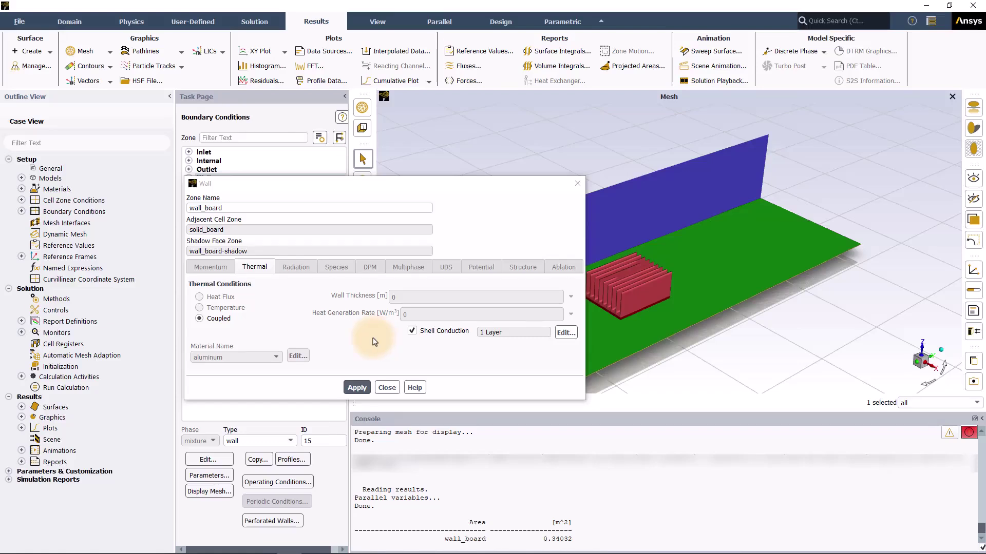
click(357, 384)
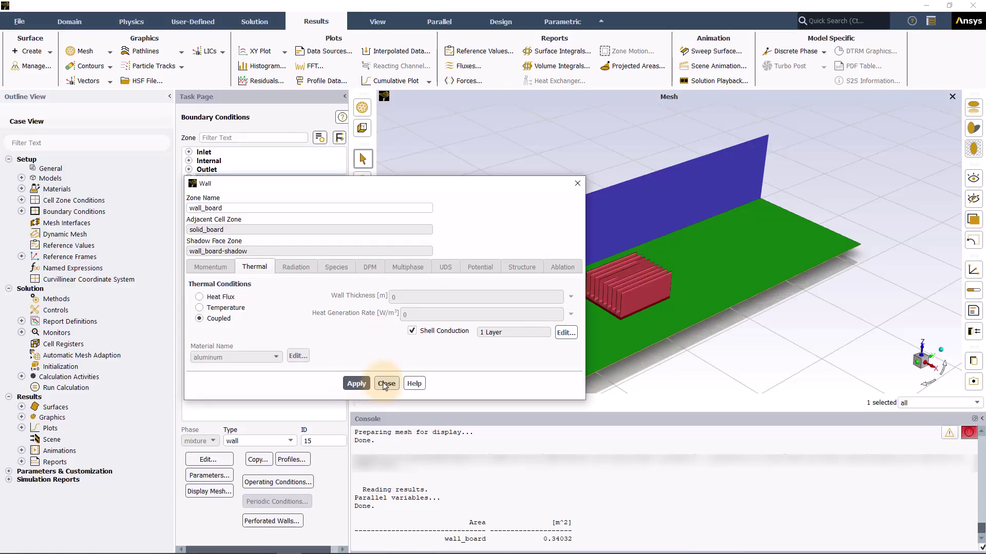
click(386, 384)
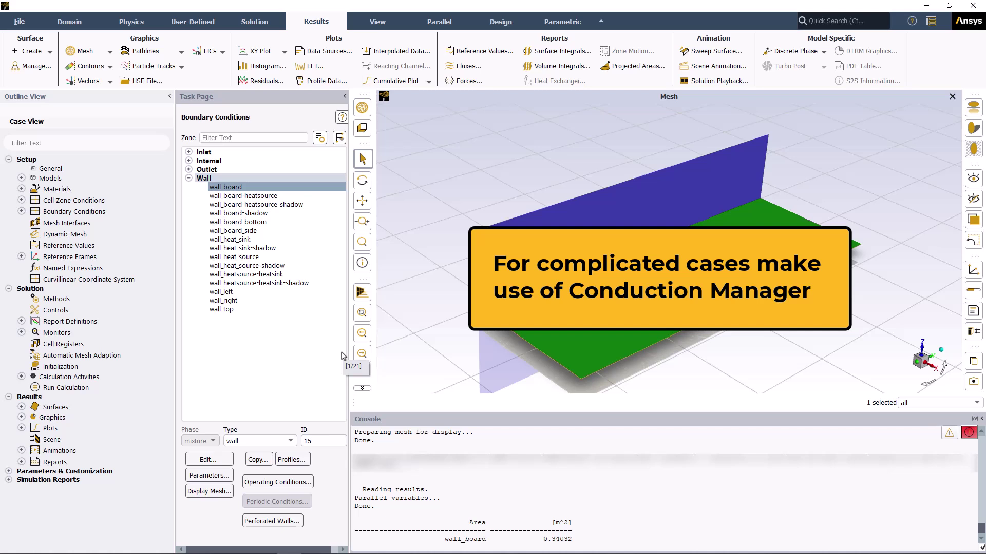
- Switch back to the Physics ribbon to show the setup tools again
click(343, 355)
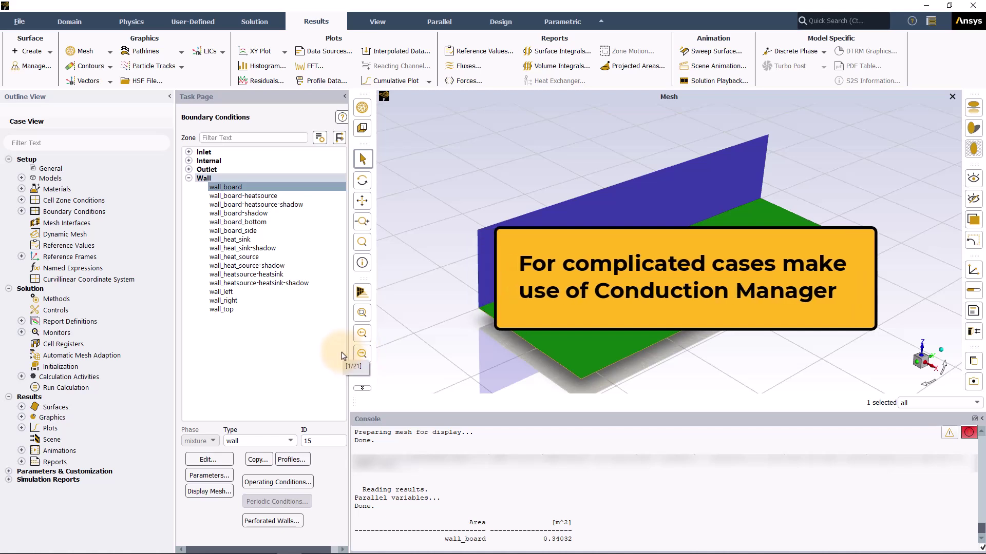
click(131, 21)
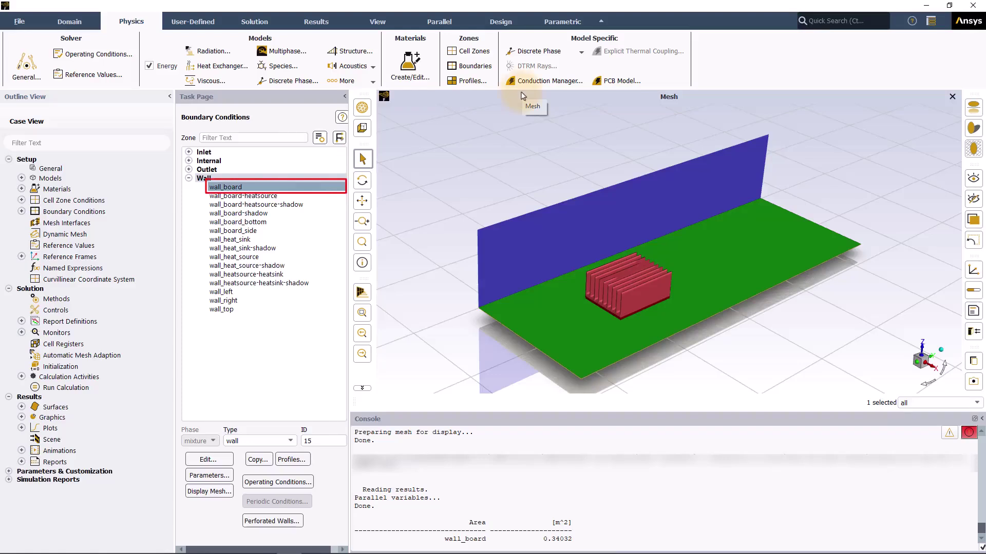
- In the Conduction Manager, filter wall zones with *bo* and select all four board walls
click(532, 83)
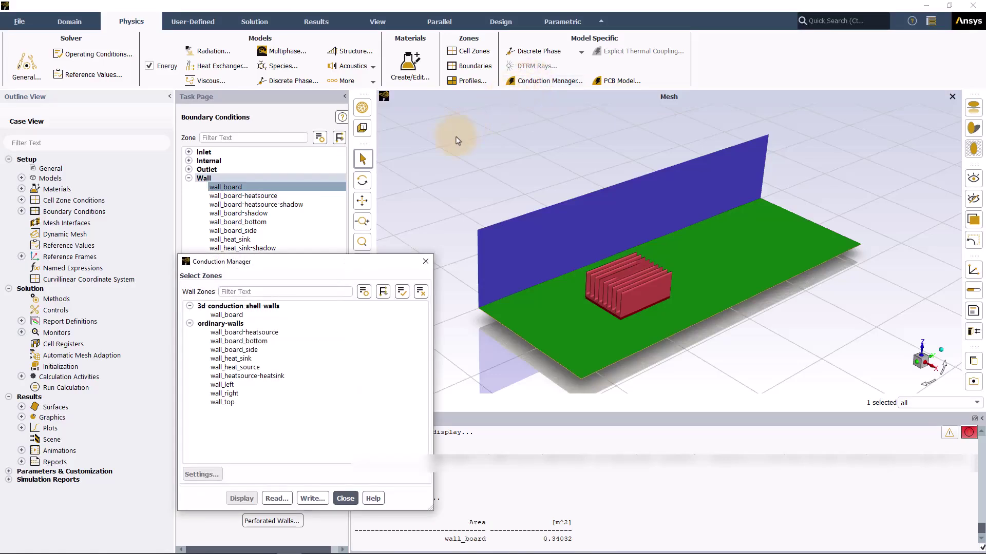
drag(358, 266, 397, 190)
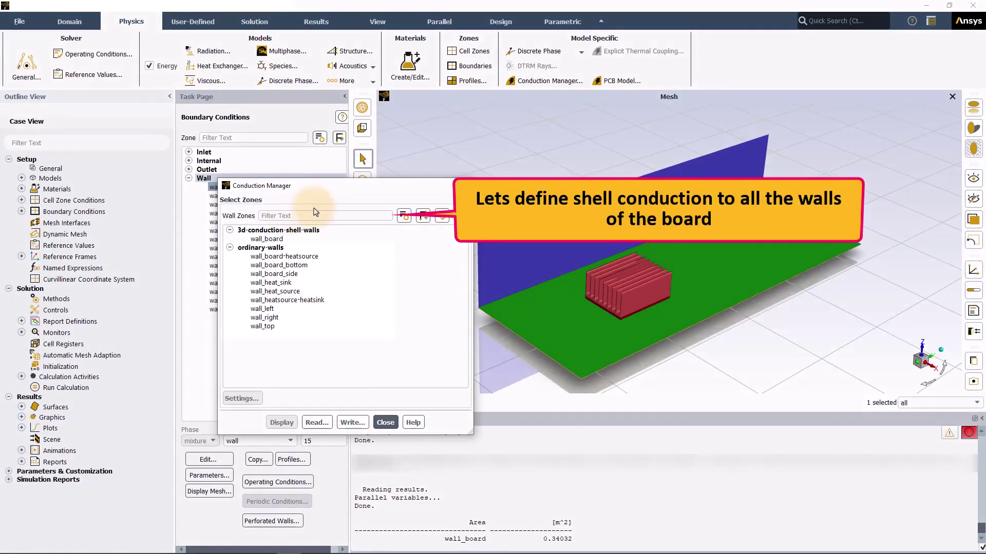
click(285, 215)
text(*)
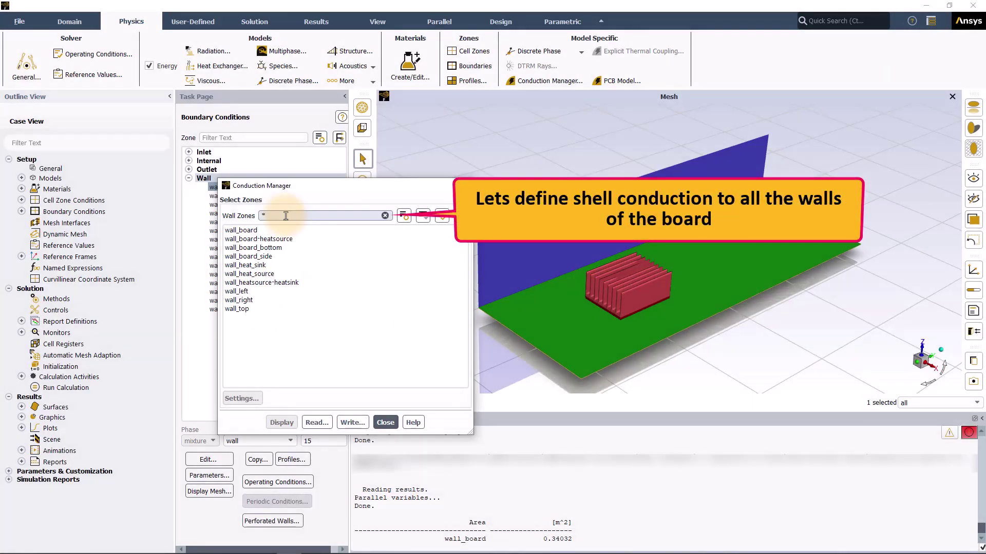
text(bo)
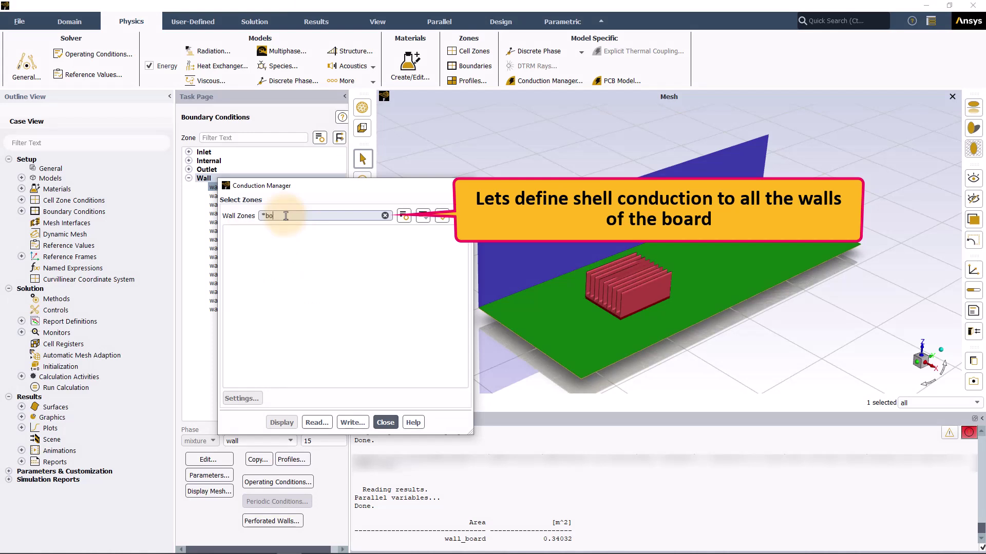
text(*)
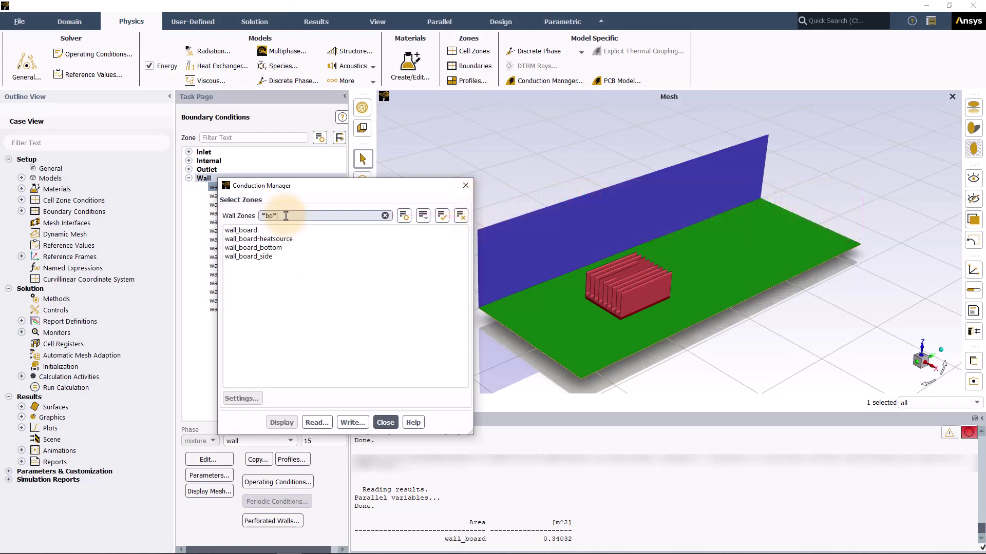
click(442, 216)
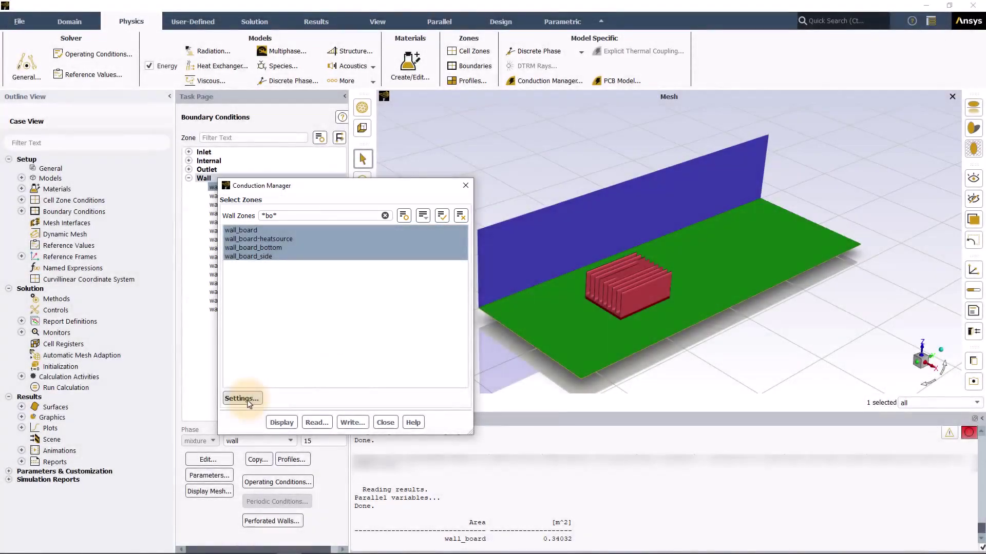
- Set the board walls to shell conduction, primary zone wall_board, with a 0.002 m copper layer
click(243, 399)
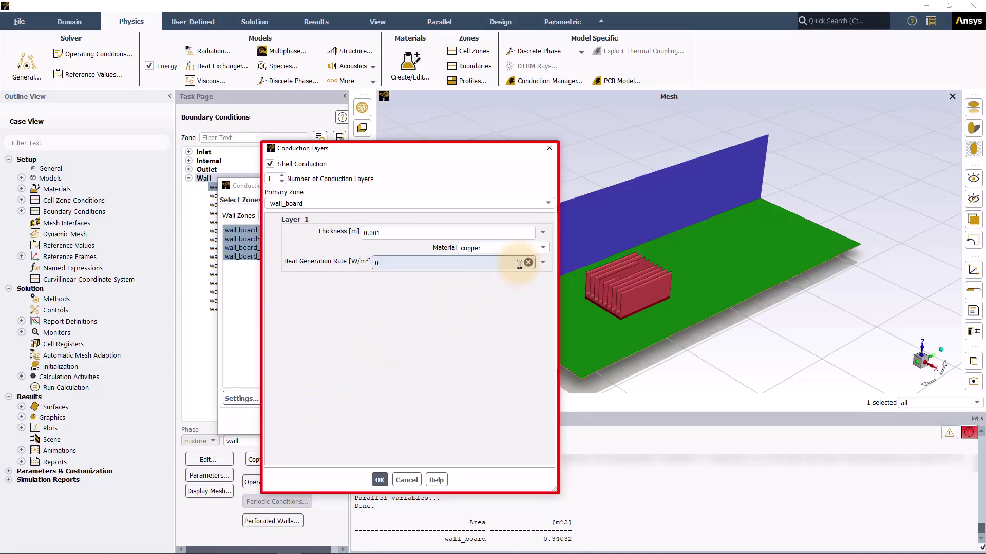
click(548, 204)
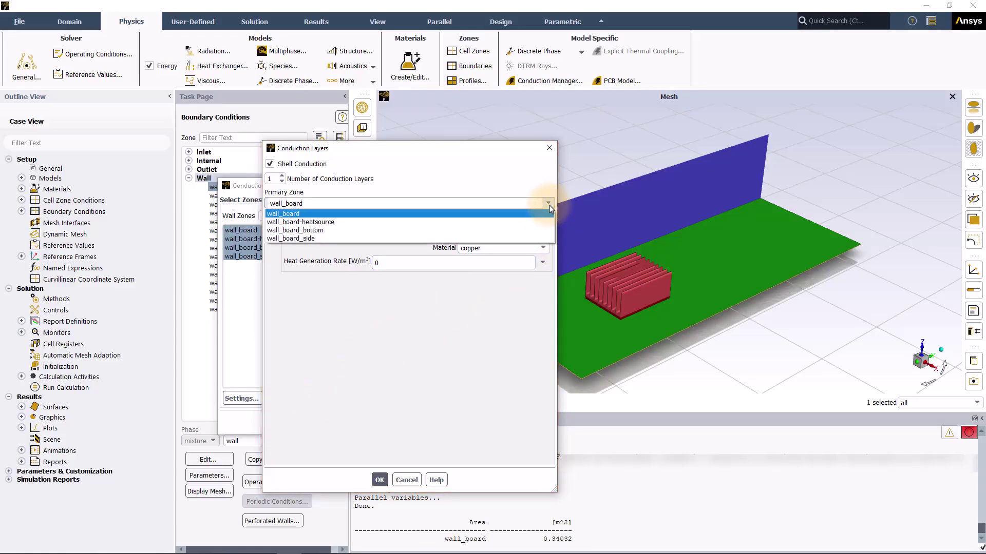
click(550, 205)
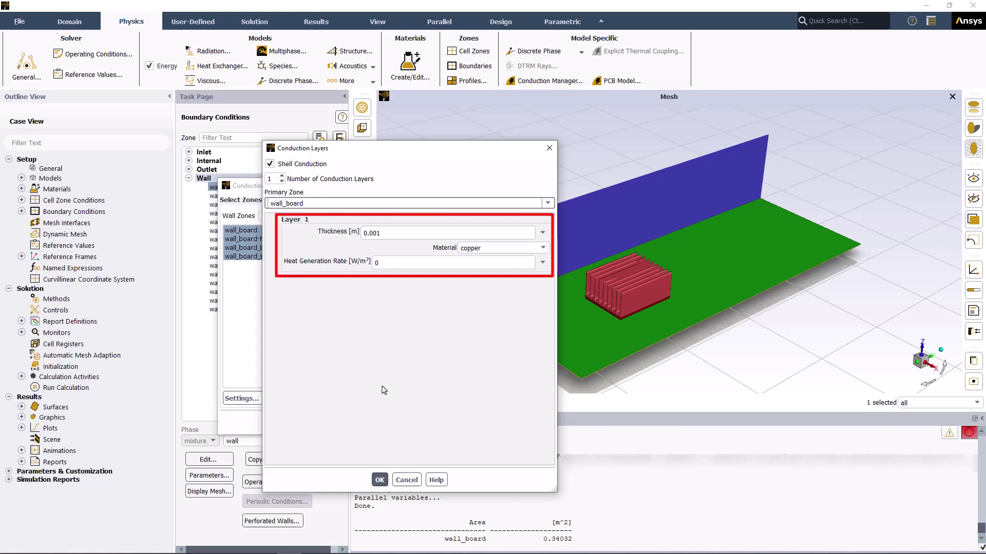
click(527, 232)
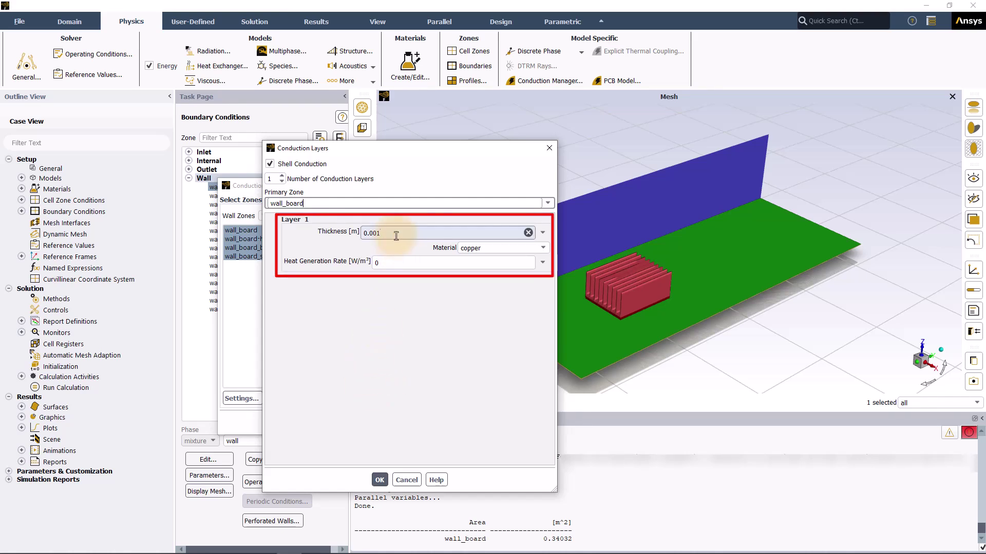
key(BackSpace)
text(2)
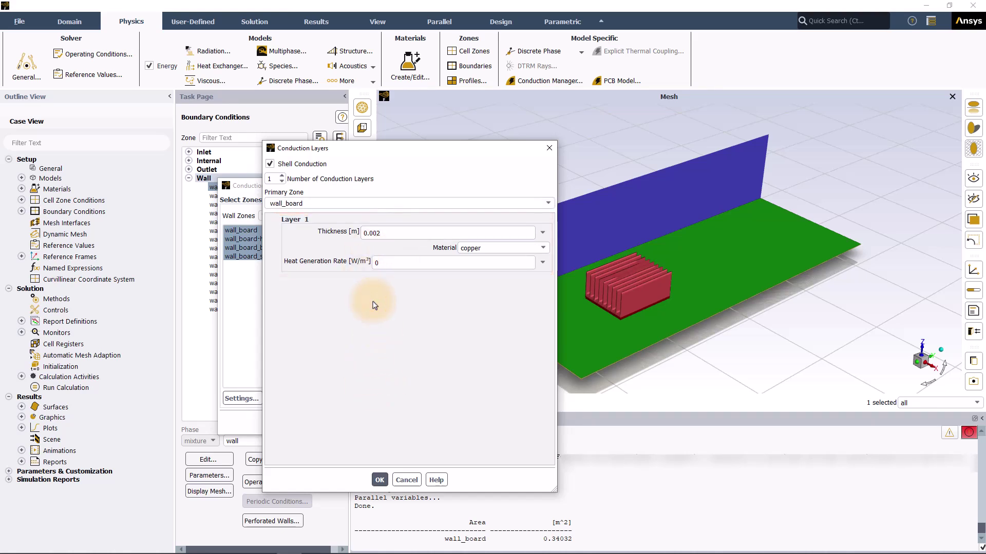
click(379, 480)
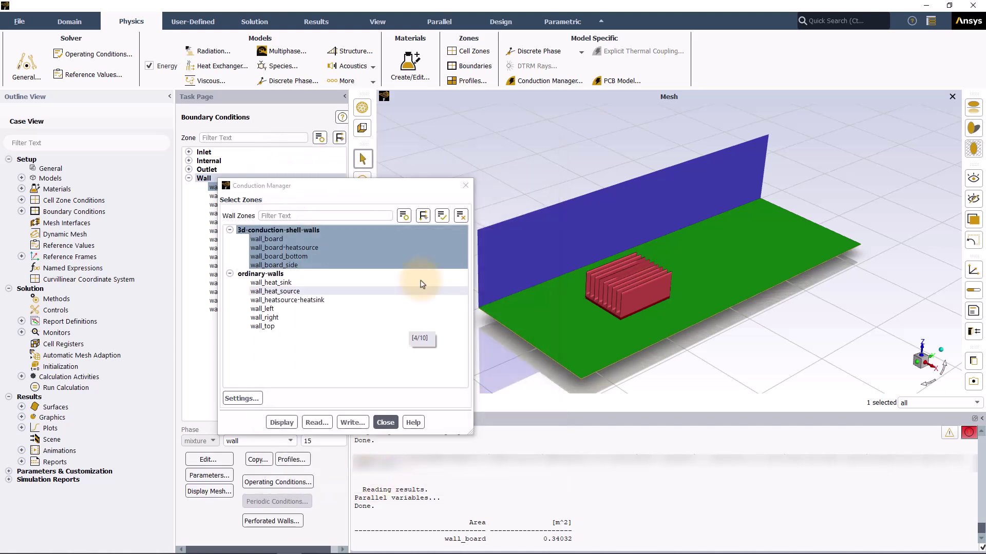
- Clear the selection and pick wall_left, wall_right and wall_top instead
click(460, 216)
click(326, 309)
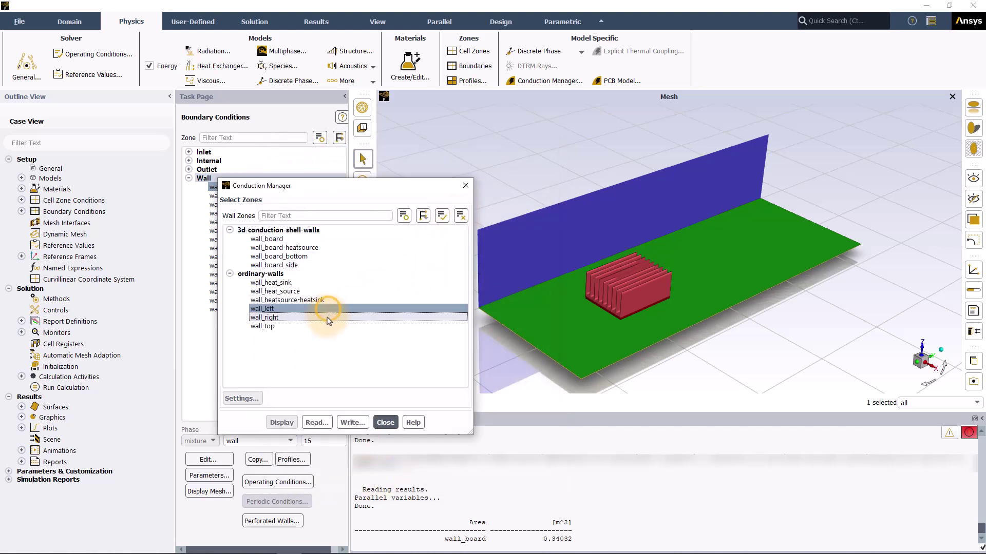
click(327, 318)
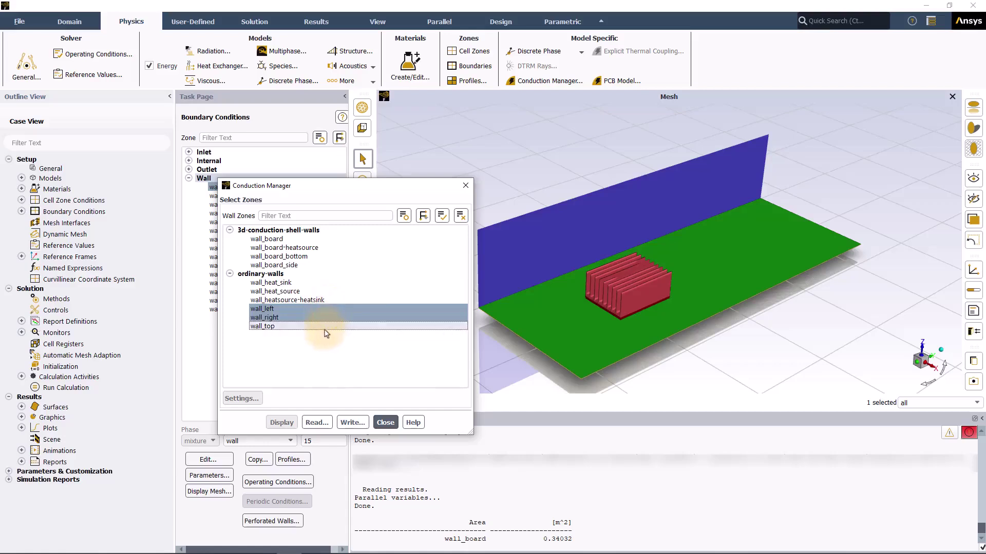
click(285, 326)
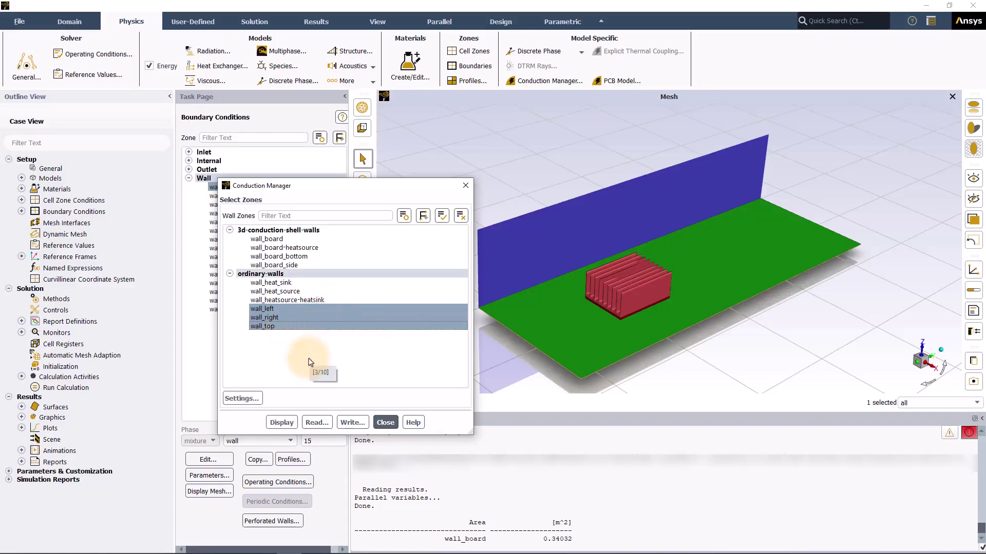
- Give these three walls a 0.001 m copper layer with shell conduction left off
click(241, 399)
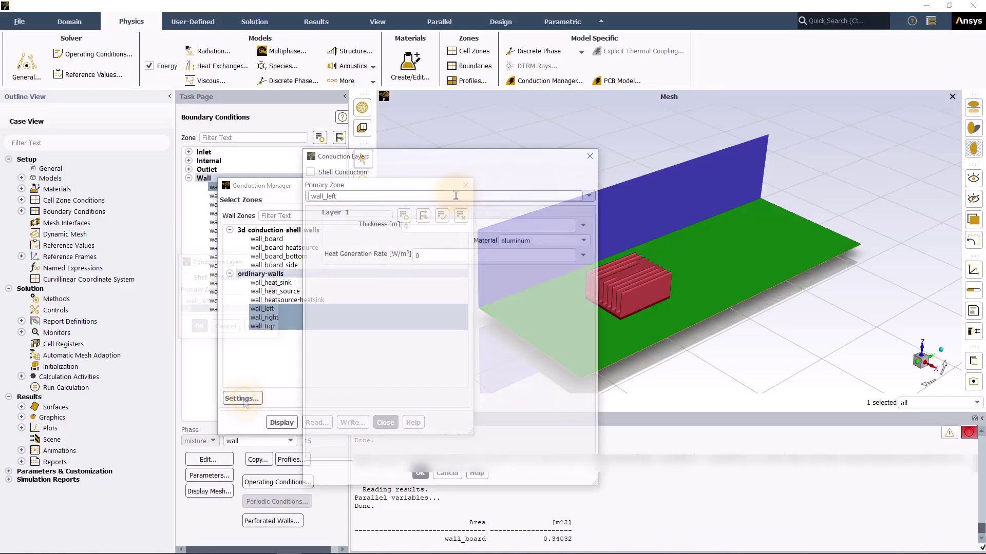
click(416, 225)
text(.)
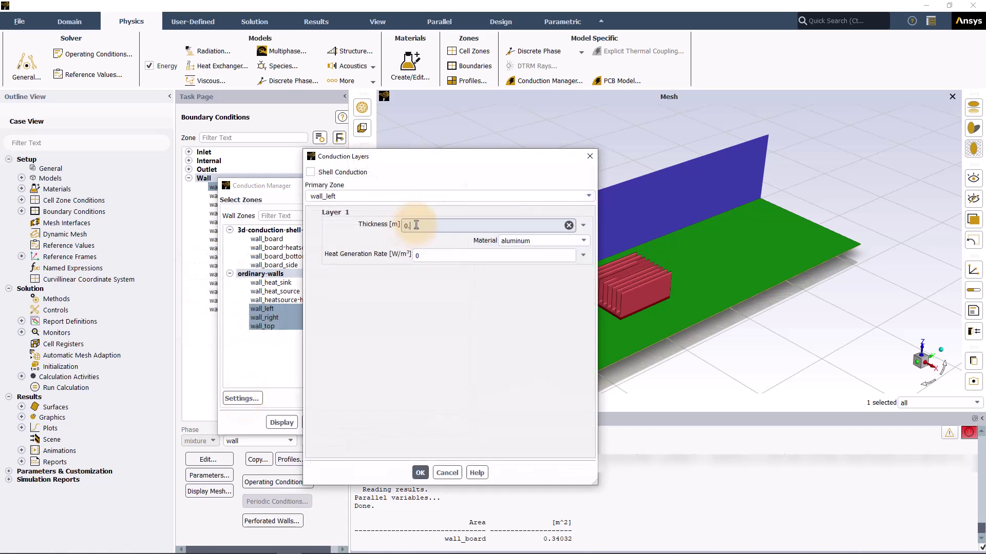
text(001)
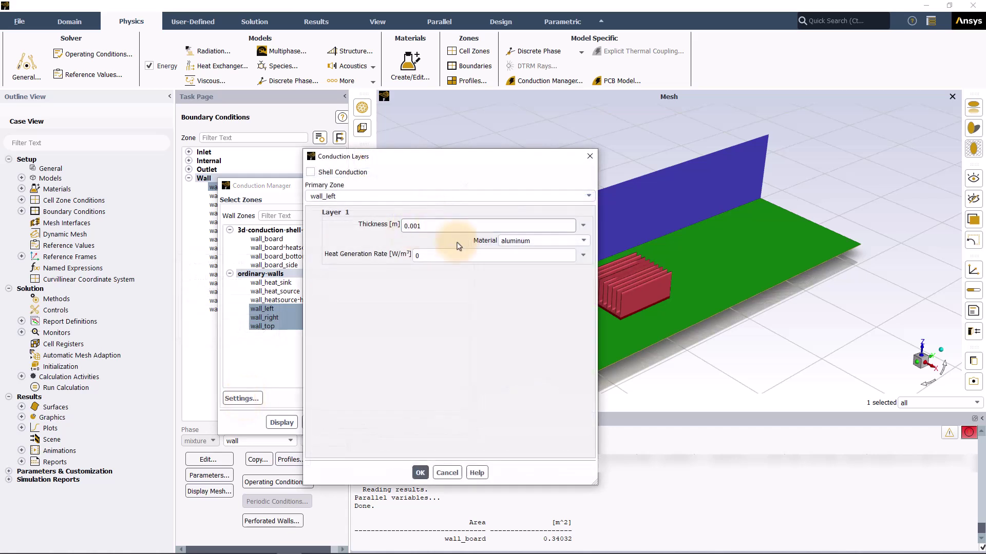
click(583, 241)
click(551, 267)
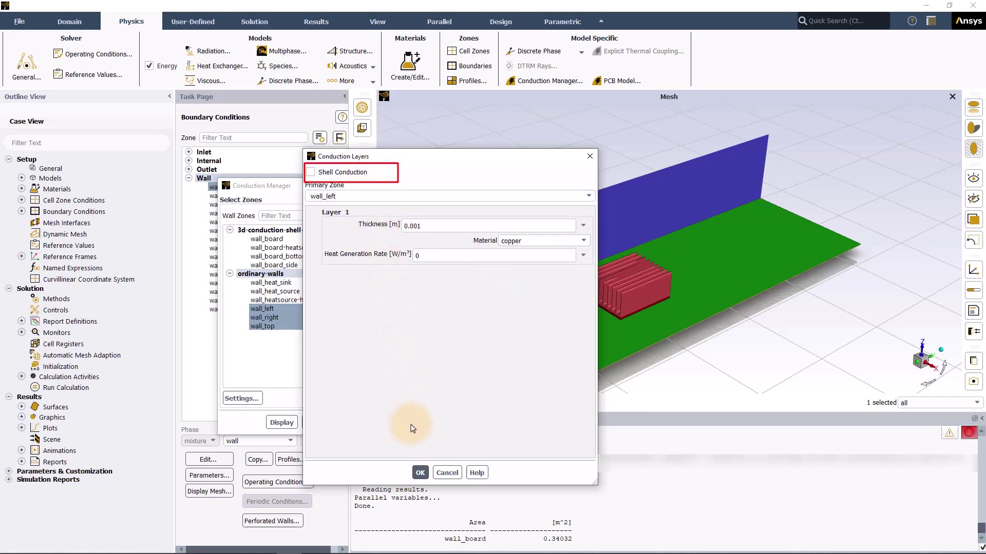
click(420, 473)
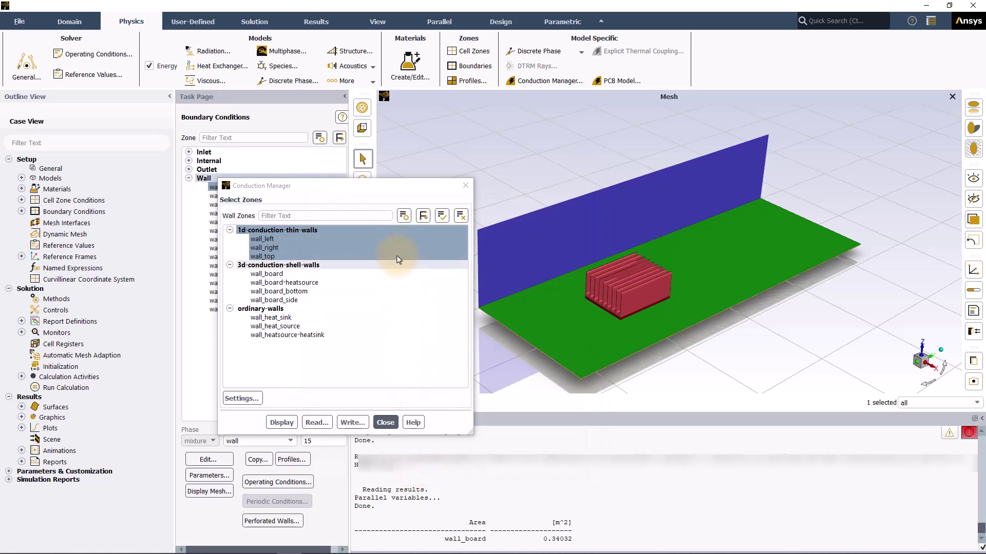
- Review the 1d-conduction-thin-walls group, then close the Conduction Manager
click(306, 231)
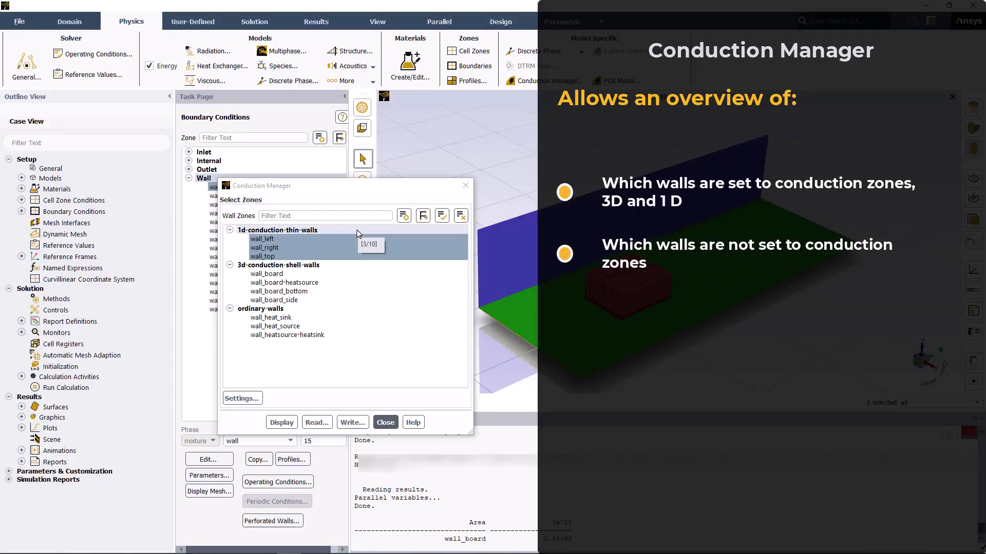
click(358, 231)
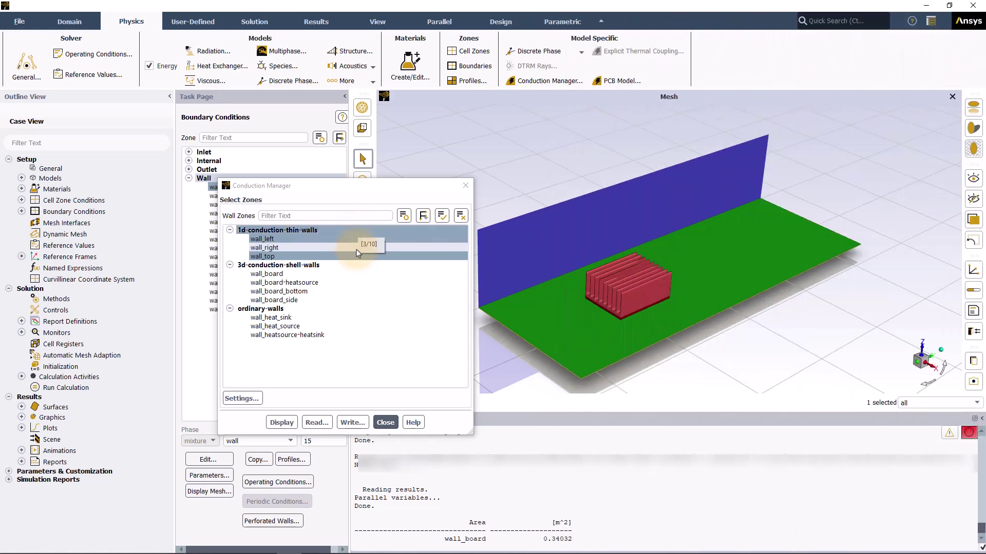
click(335, 392)
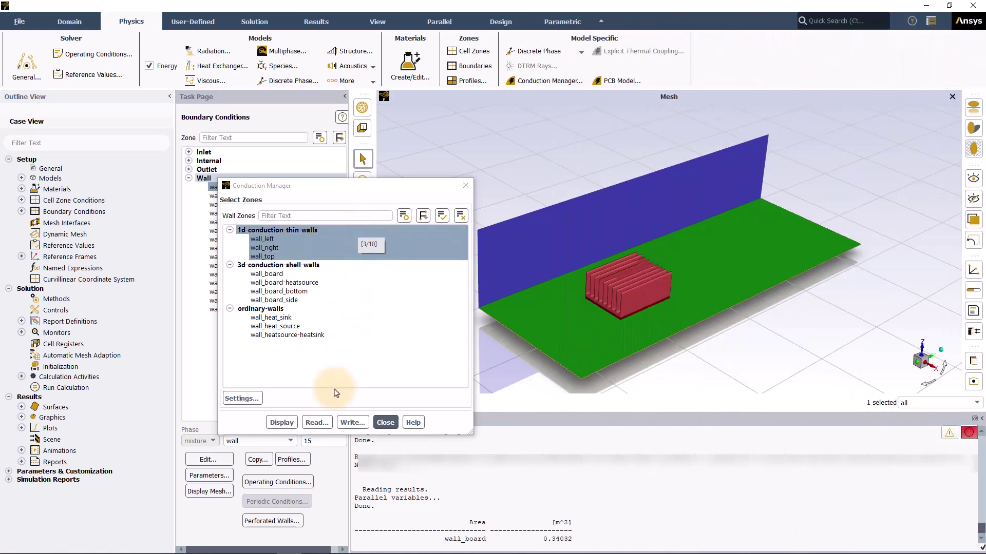
click(385, 423)
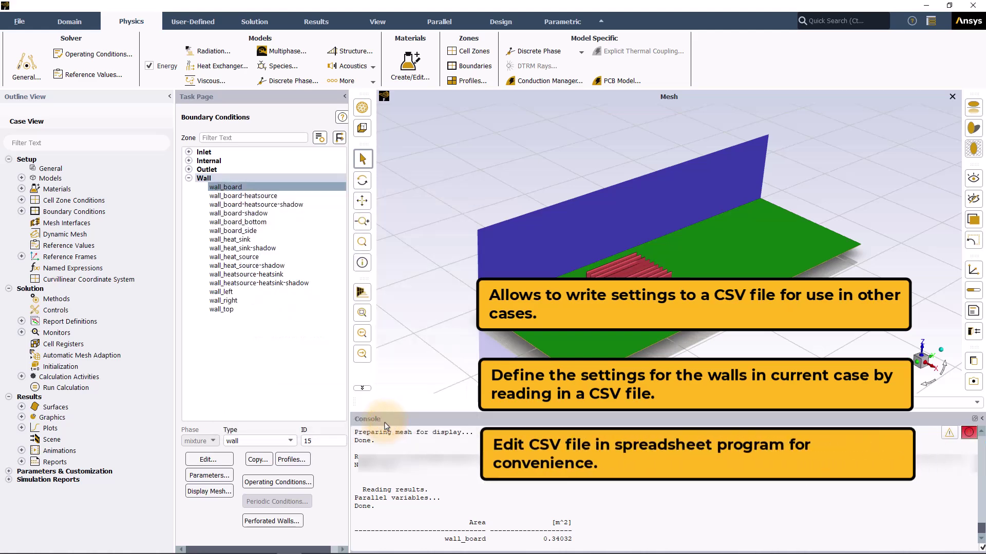